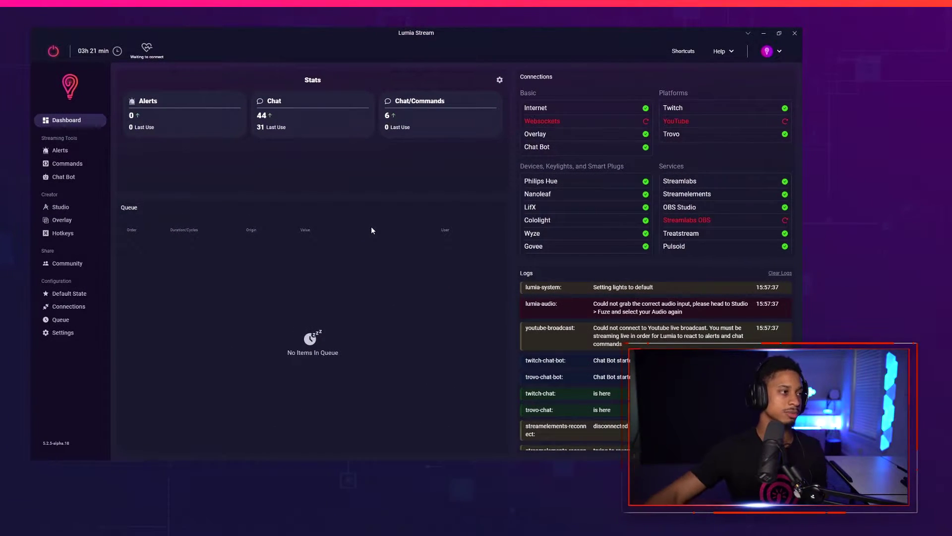
- Open the Commands list from Lumia Stream's left sidebar
{"action": "left_click", "coordinate": [66, 164]}
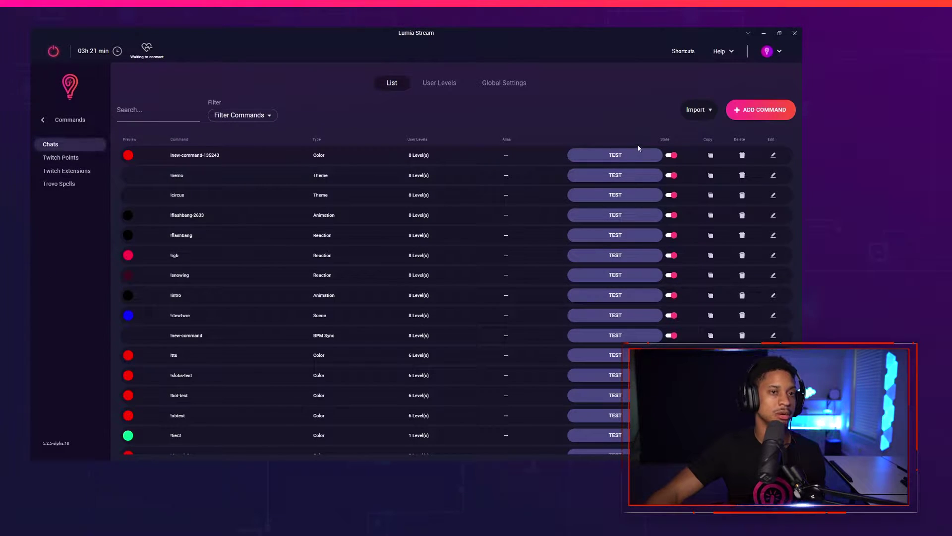
- Add a !wildcard chat command: Interactive type, Color value, 6-second duration
{"action": "left_click", "coordinate": [752, 113]}
{"action": "left_click", "coordinate": [356, 124]}
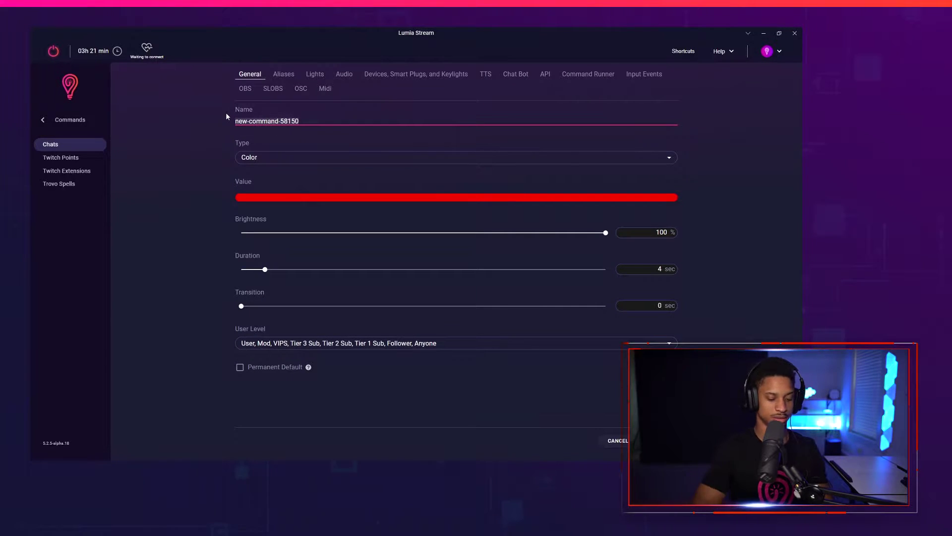
{"action": "key", "text": "ctrl+a"}
{"action": "type", "text": "wildca"}
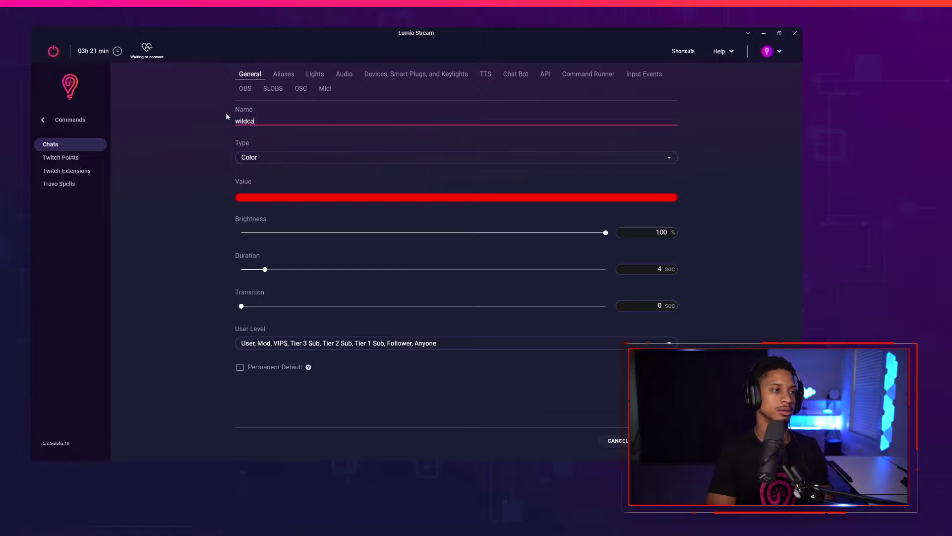
{"action": "type", "text": "rd"}
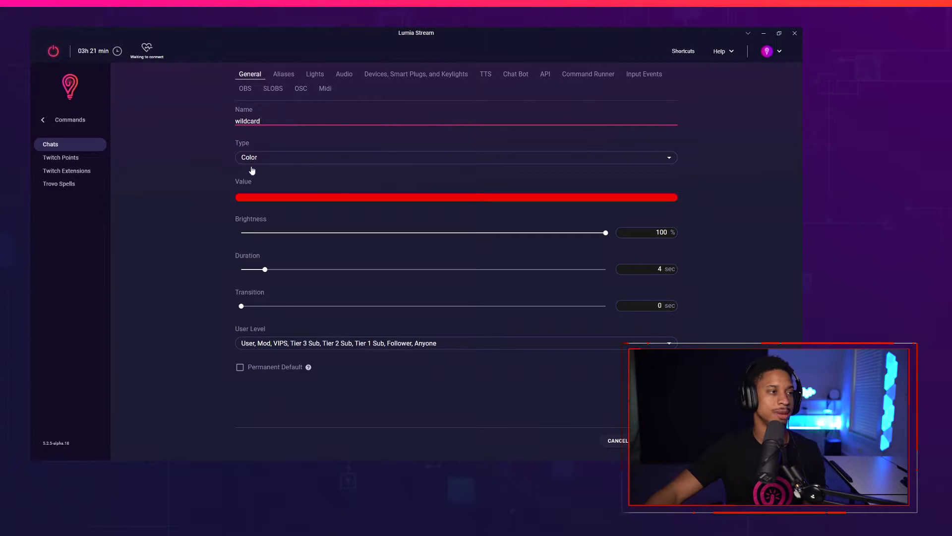
{"action": "left_click", "coordinate": [251, 156]}
{"action": "left_click", "coordinate": [269, 259]}
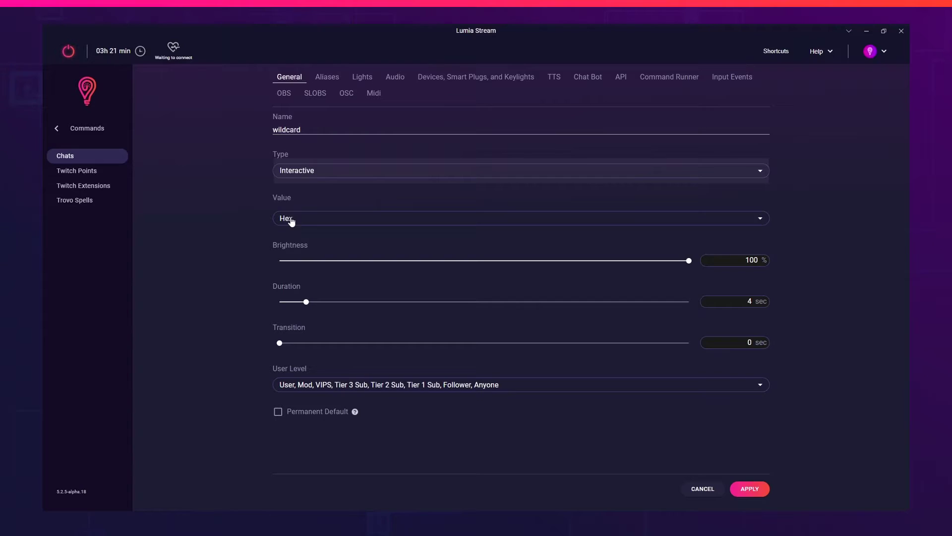
{"action": "left_click", "coordinate": [247, 199]}
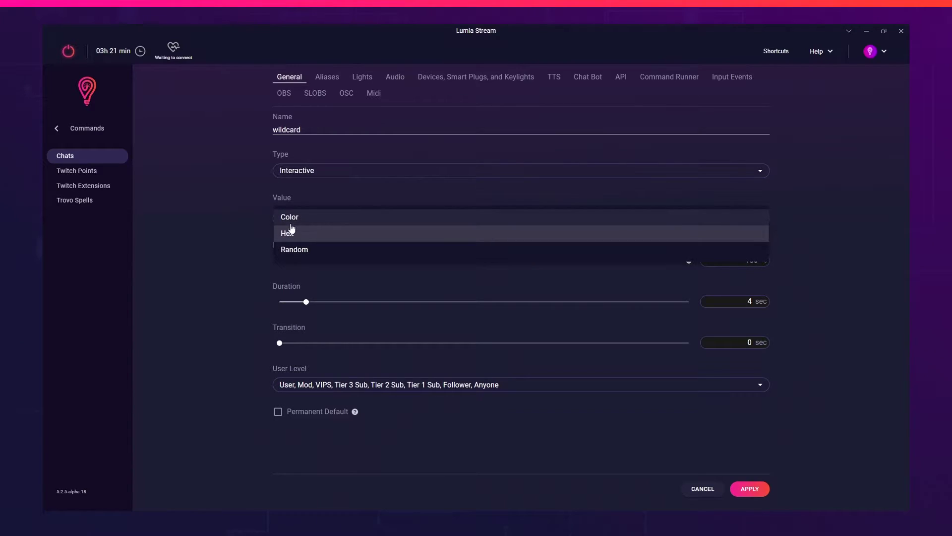
{"action": "left_click", "coordinate": [292, 219]}
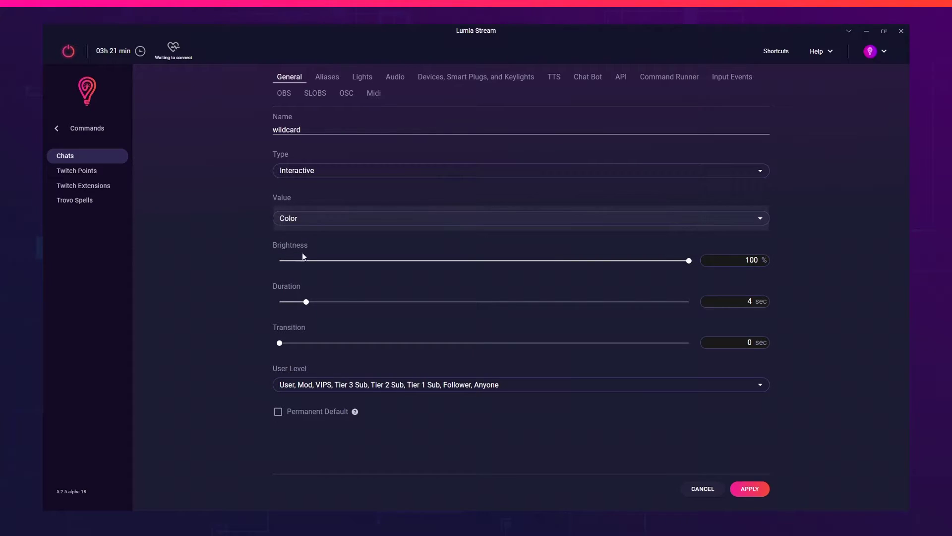
{"action": "double_click", "coordinate": [738, 301]}
{"action": "type", "text": "6"}
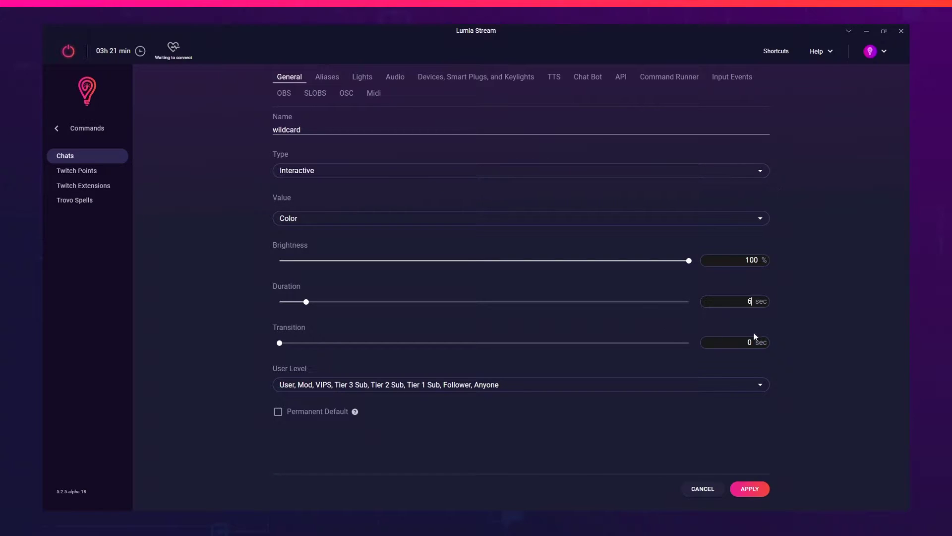
{"action": "left_click", "coordinate": [298, 385]}
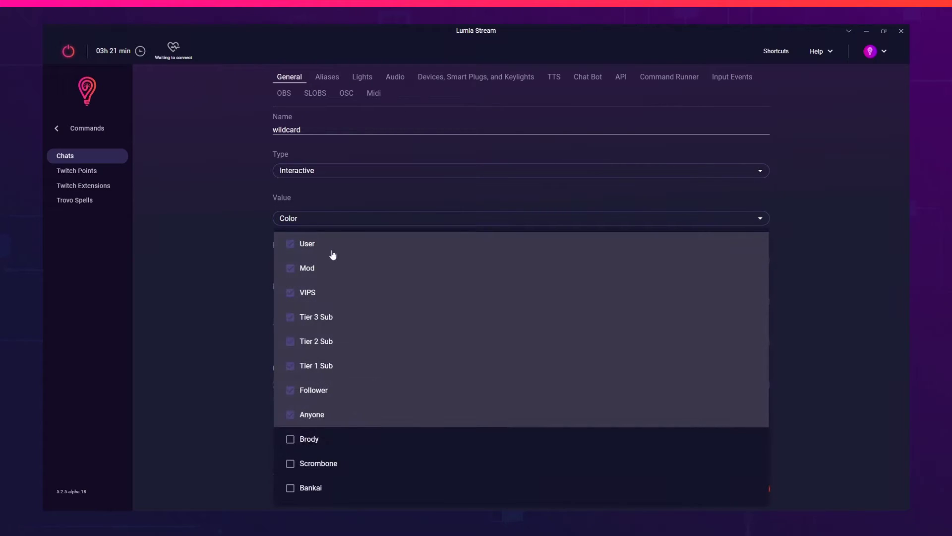
{"action": "left_click", "coordinate": [888, 399]}
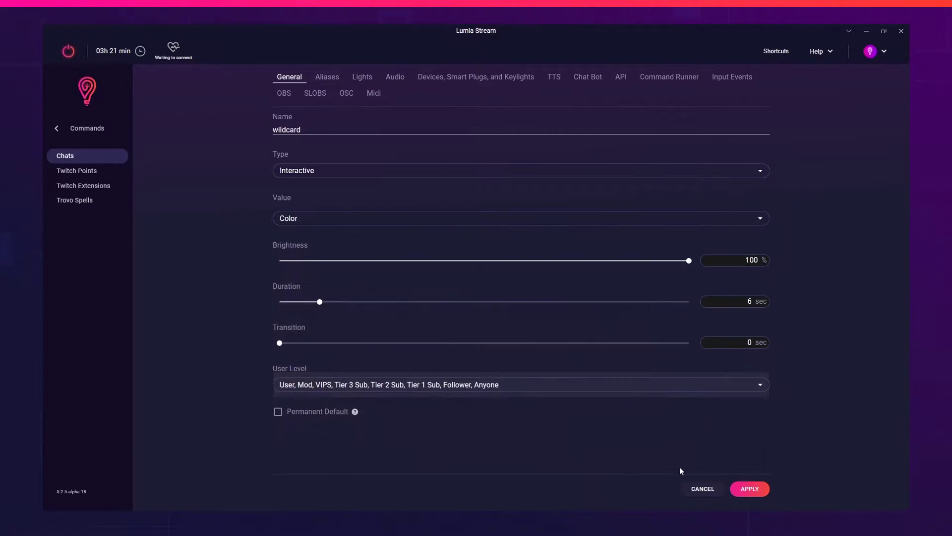
{"action": "left_click", "coordinate": [758, 489]}
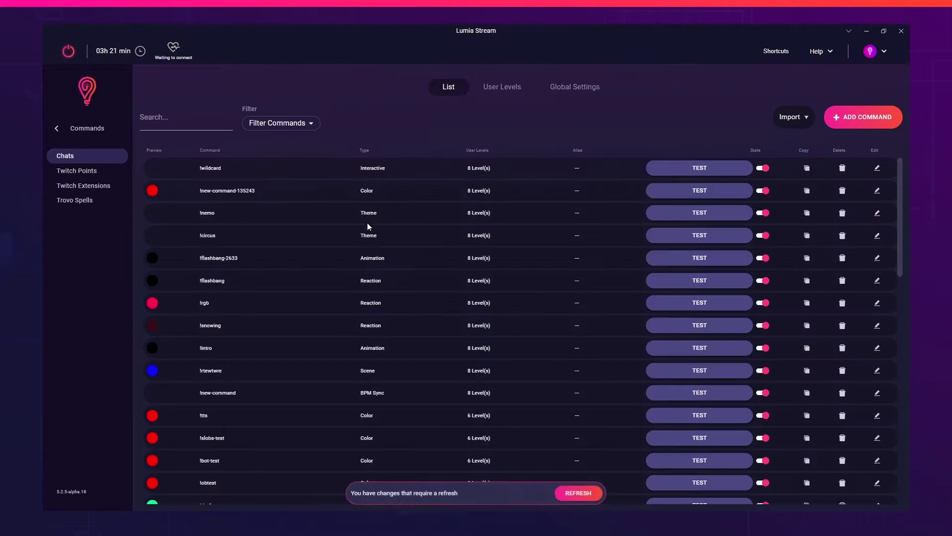
- Refresh the commands, then send !wildcard green and !wildcard maroon in Twitch chat
{"action": "left_click", "coordinate": [580, 493]}
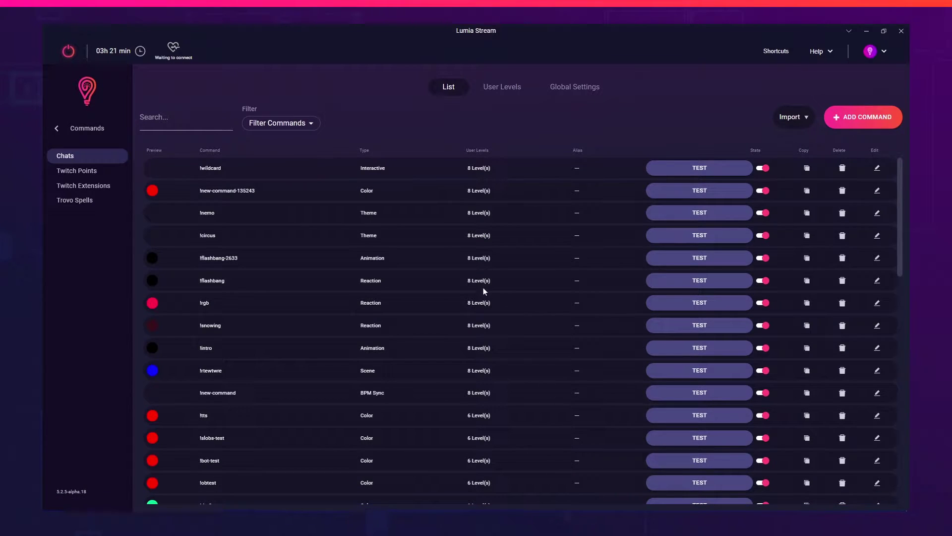
{"action": "mouse_move", "coordinate": [275, 503]}
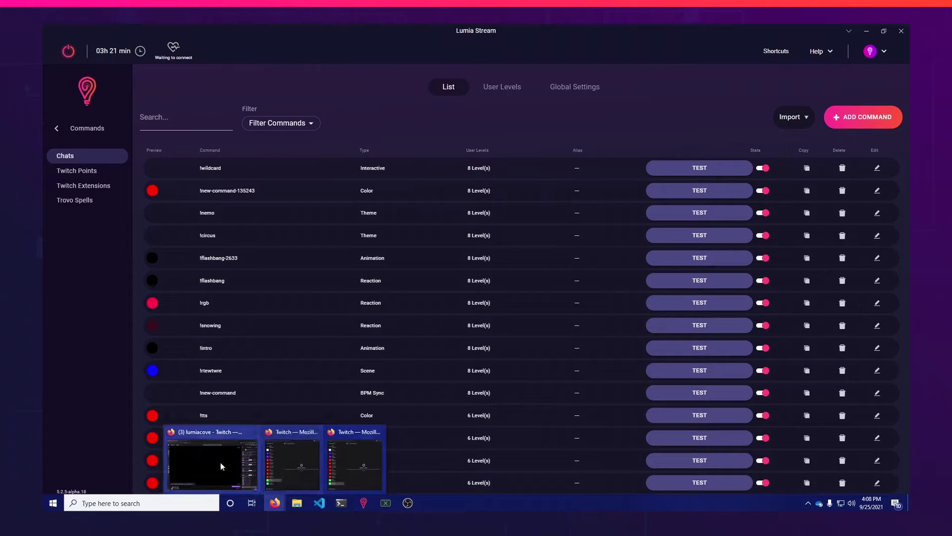
{"action": "left_click", "coordinate": [220, 462]}
{"action": "left_click", "coordinate": [833, 478]}
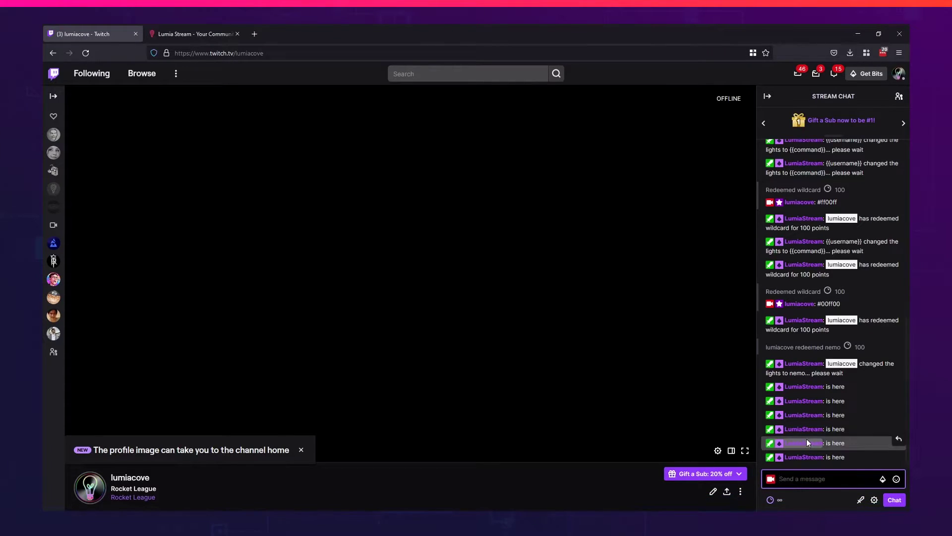
{"action": "type", "text": "!nemo"}
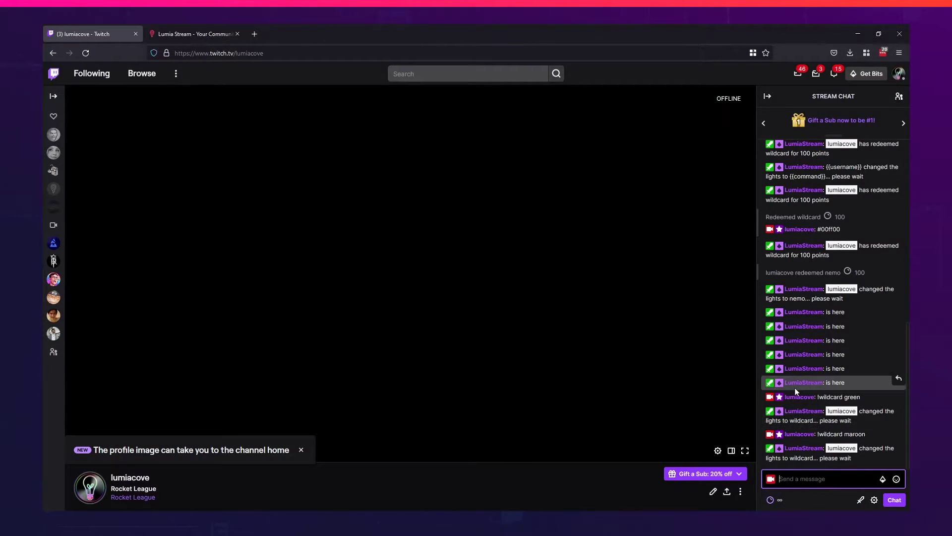
- Switch to the Lumia Stream colour names tab in Firefox
{"action": "left_click", "coordinate": [206, 35]}
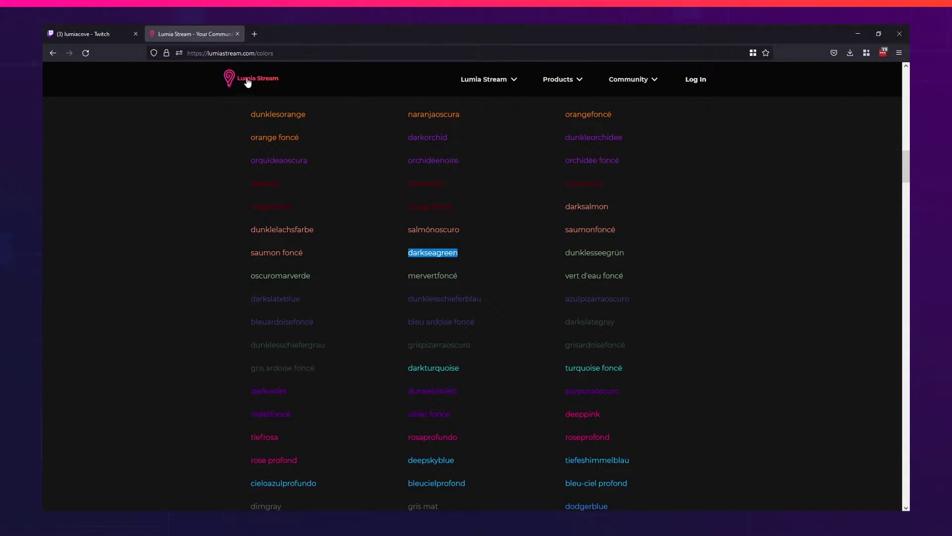
{"action": "scroll", "coordinate": [516, 251], "scroll_direction": "up", "scroll_amount": 5}
{"action": "scroll", "coordinate": [510, 271], "scroll_direction": "up", "scroll_amount": 5}
{"action": "scroll", "coordinate": [471, 296], "scroll_direction": "up", "scroll_amount": 5}
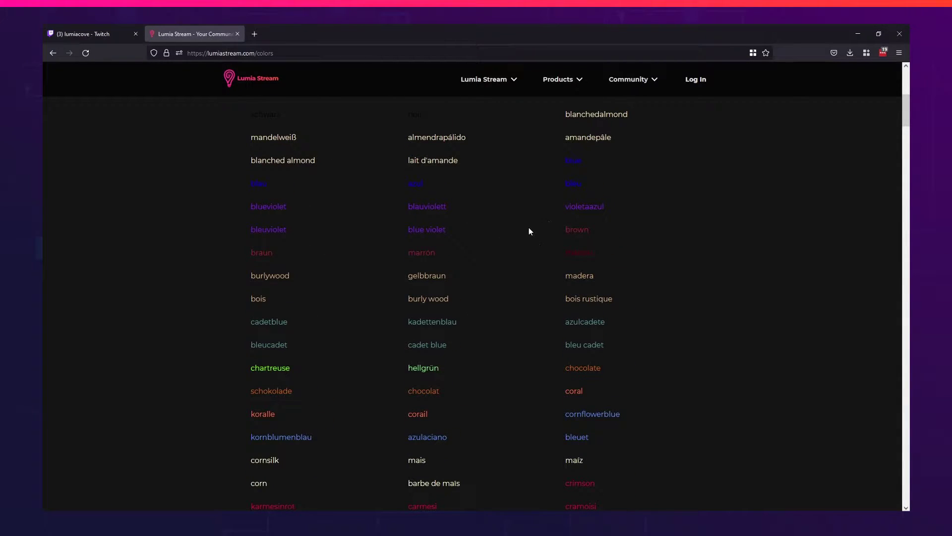
{"action": "scroll", "coordinate": [529, 227], "scroll_direction": "up", "scroll_amount": 3}
{"action": "scroll", "coordinate": [508, 239], "scroll_direction": "down", "scroll_amount": 3}
{"action": "scroll", "coordinate": [536, 211], "scroll_direction": "up", "scroll_amount": 3}
{"action": "scroll", "coordinate": [546, 227], "scroll_direction": "down", "scroll_amount": 10}
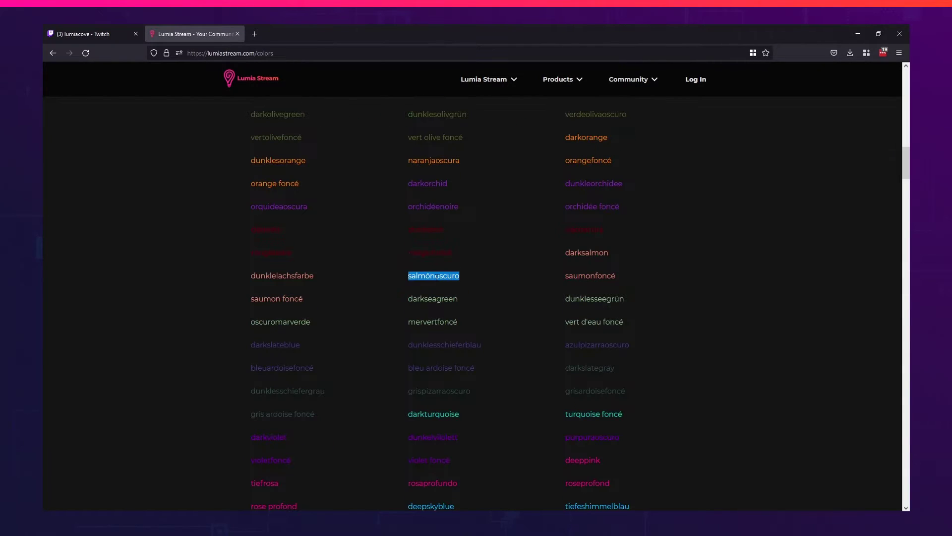
{"action": "mouse_move", "coordinate": [387, 502]}
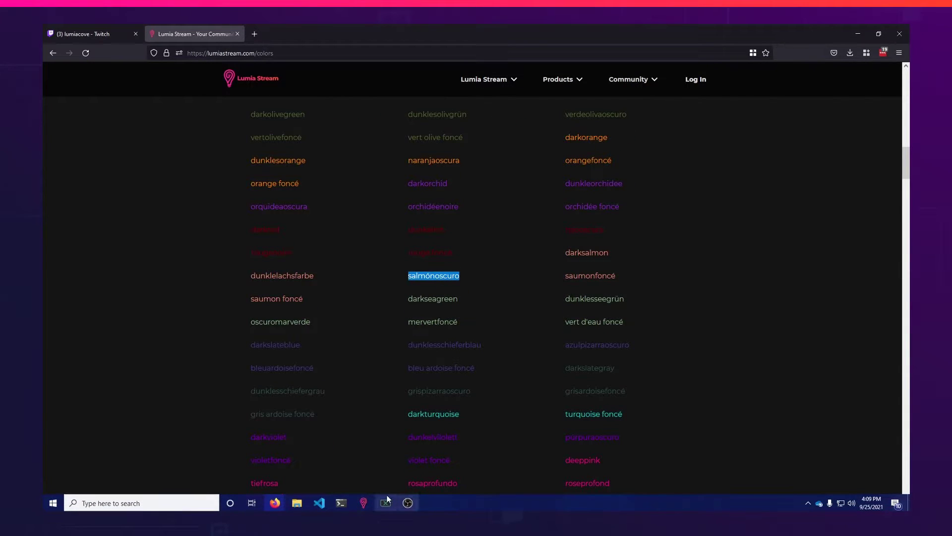
- Return to the Twitch channel tab showing the earlier wildcard replies
{"action": "left_click", "coordinate": [97, 34]}
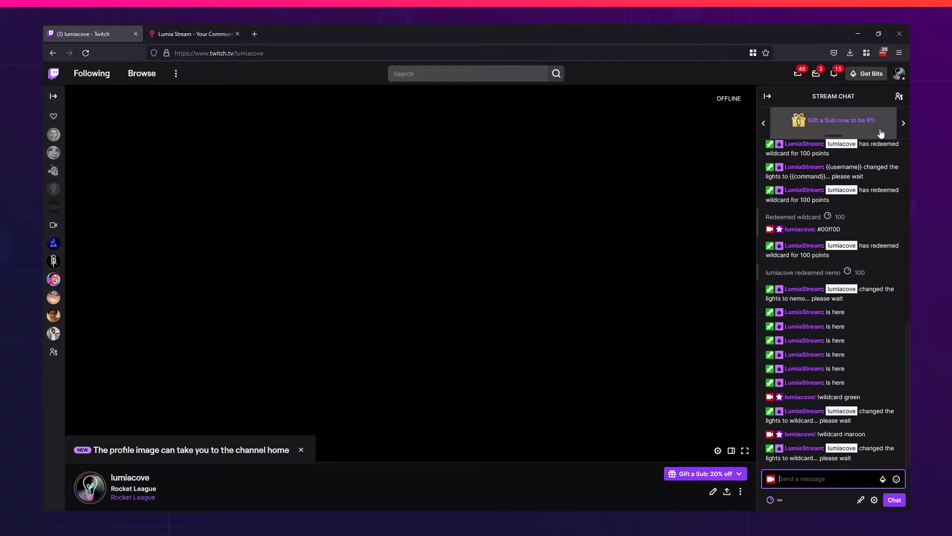
{"action": "type", "text": "!w"}
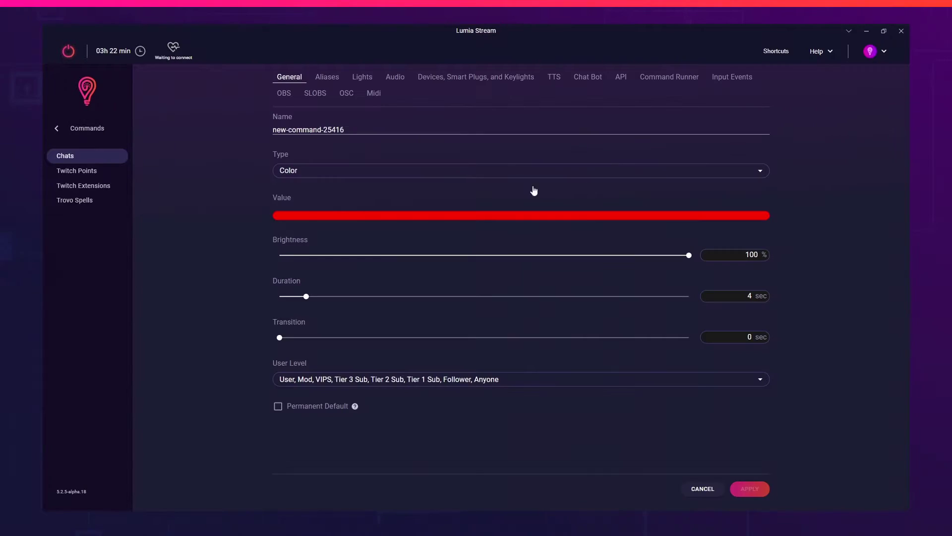
- Name the command wildhex, make it Interactive with Hex values, then apply and refresh
{"action": "left_click", "coordinate": [331, 133]}
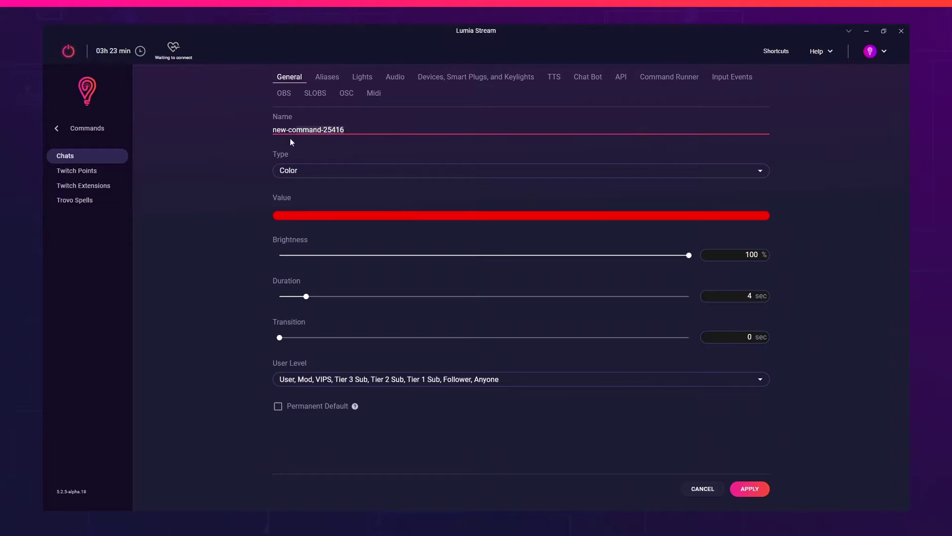
{"action": "type", "text": "wildhex"}
{"action": "left_click", "coordinate": [387, 169]}
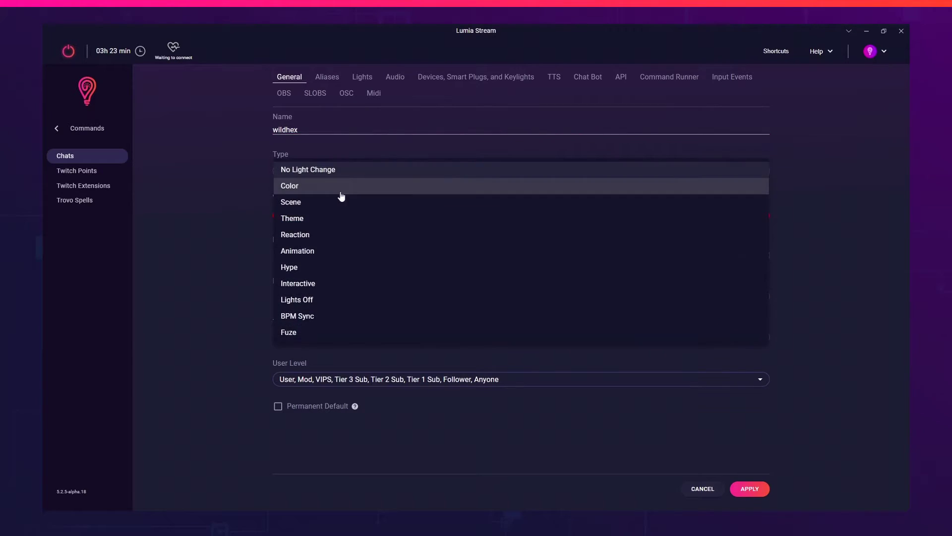
{"action": "left_click", "coordinate": [320, 283]}
{"action": "left_click", "coordinate": [313, 224]}
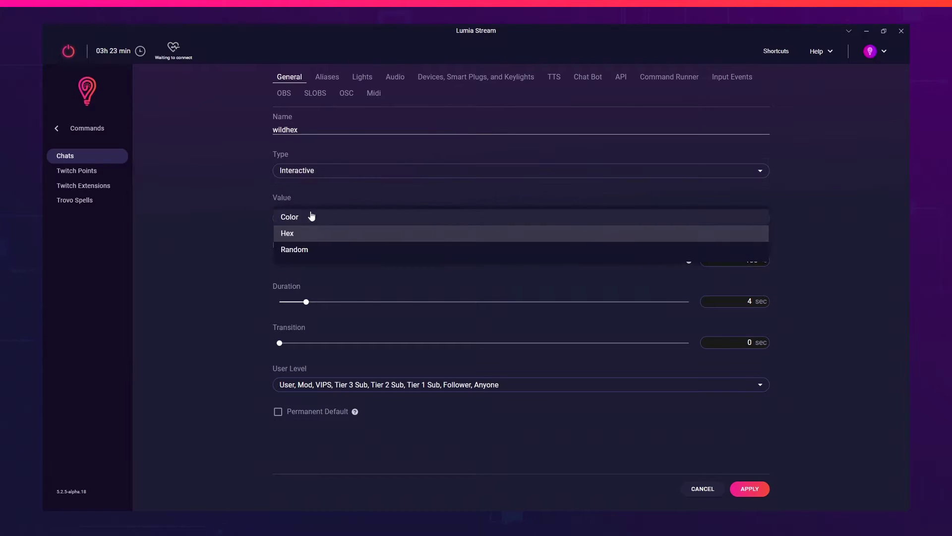
{"action": "left_click", "coordinate": [297, 238]}
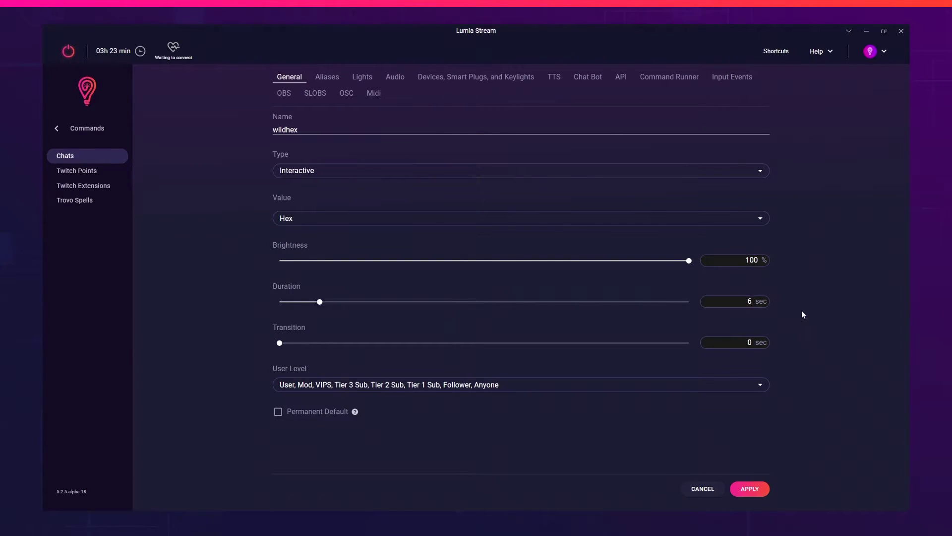
{"action": "left_click", "coordinate": [752, 489]}
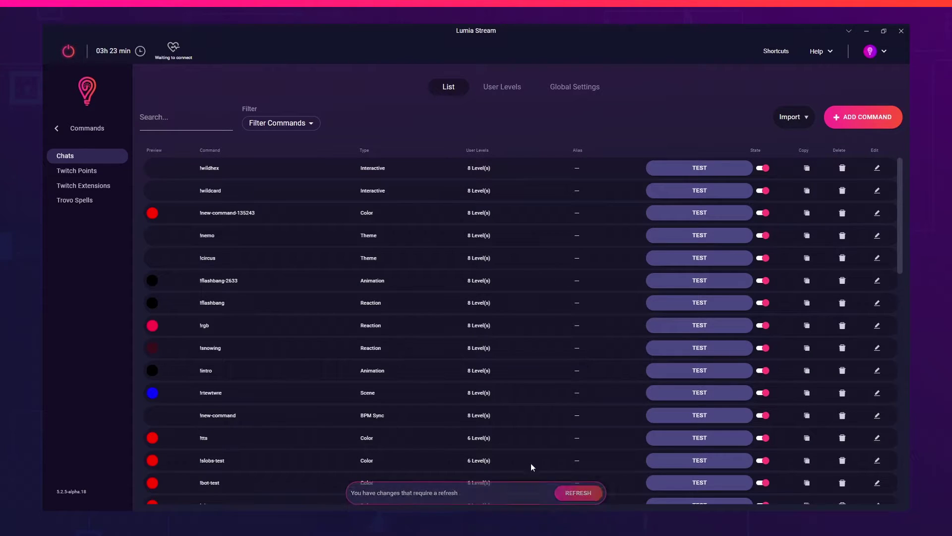
{"action": "left_click", "coordinate": [581, 492]}
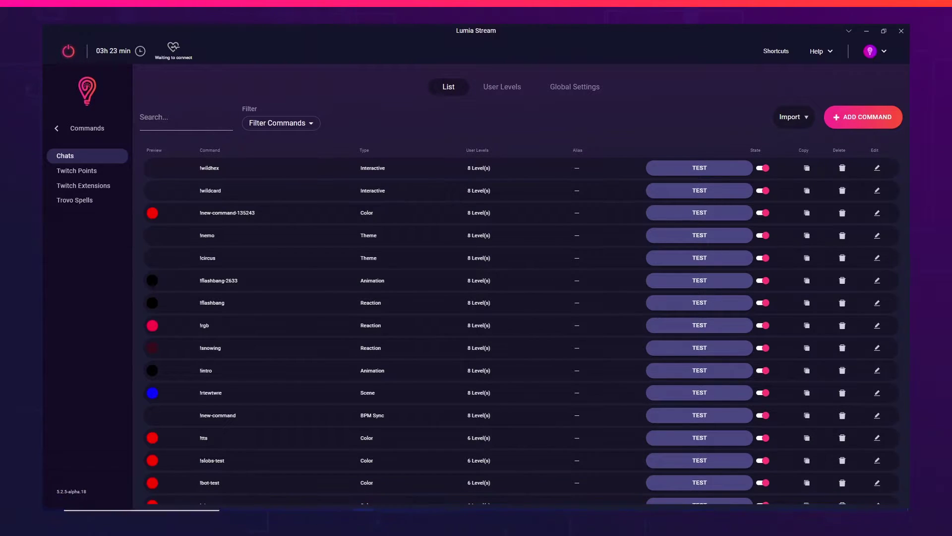
- Send !wildhex #ff00ff in the Twitch channel chat
{"action": "right_click", "coordinate": [275, 503]}
{"action": "left_click", "coordinate": [246, 484]}
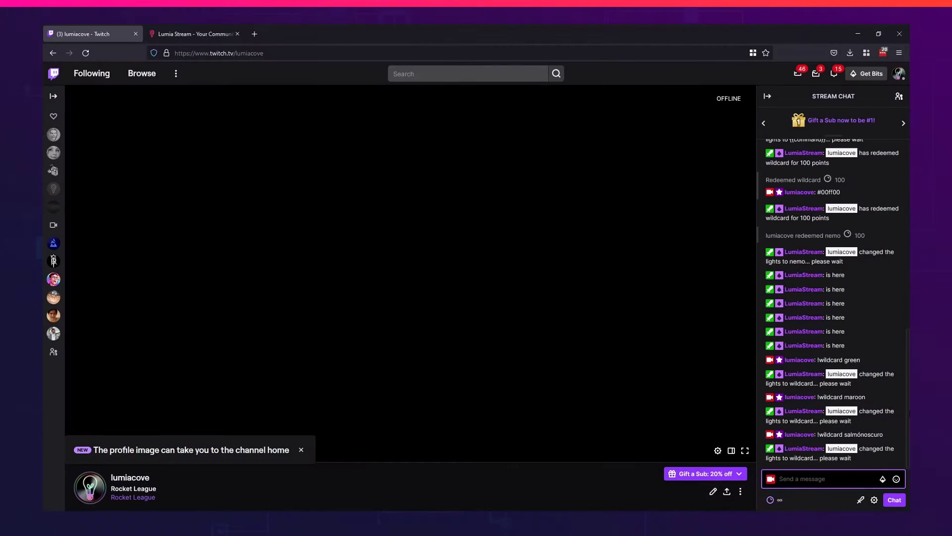
{"action": "type", "text": "!wildhex #ff00ff"}
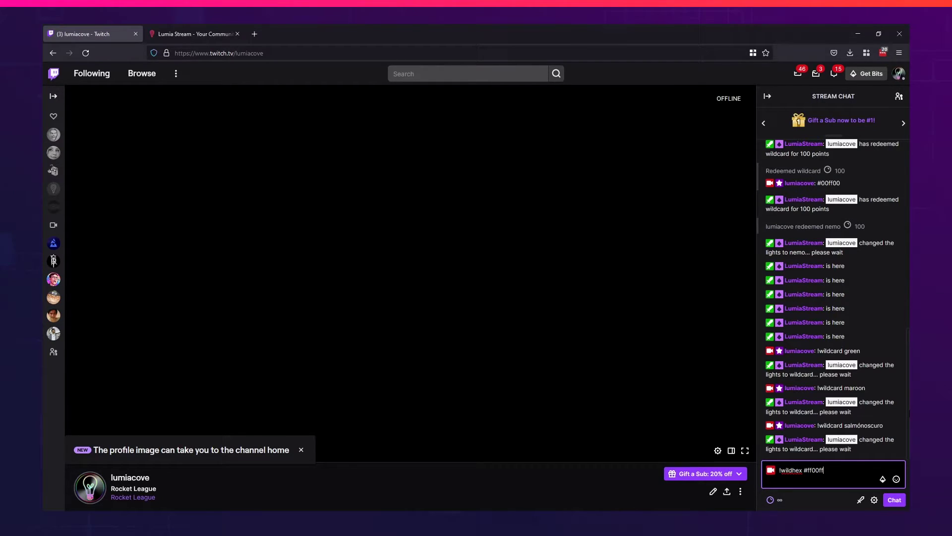
{"action": "key", "text": "Return"}
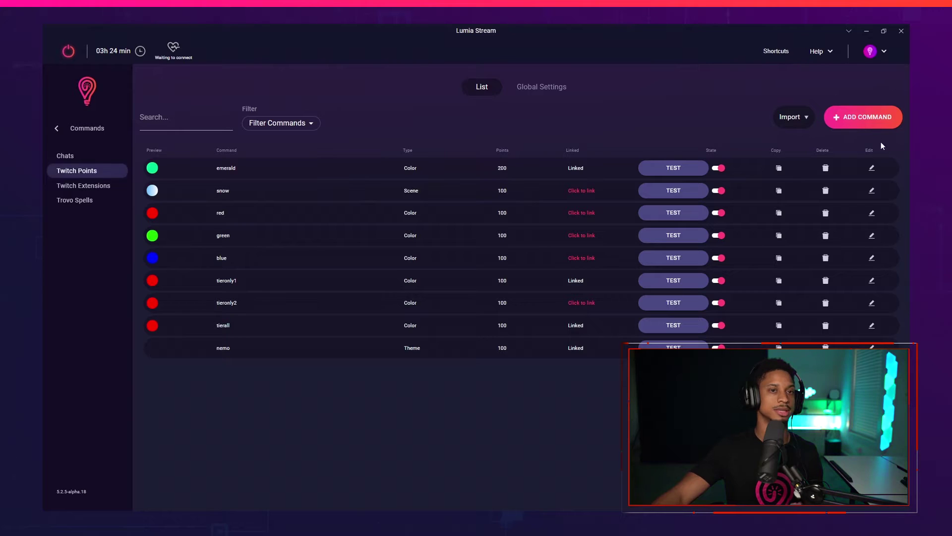
- Add a wildpoints Twitch Points command: Interactive, Color values, 5-second duration, then refresh
{"action": "left_click", "coordinate": [863, 116]}
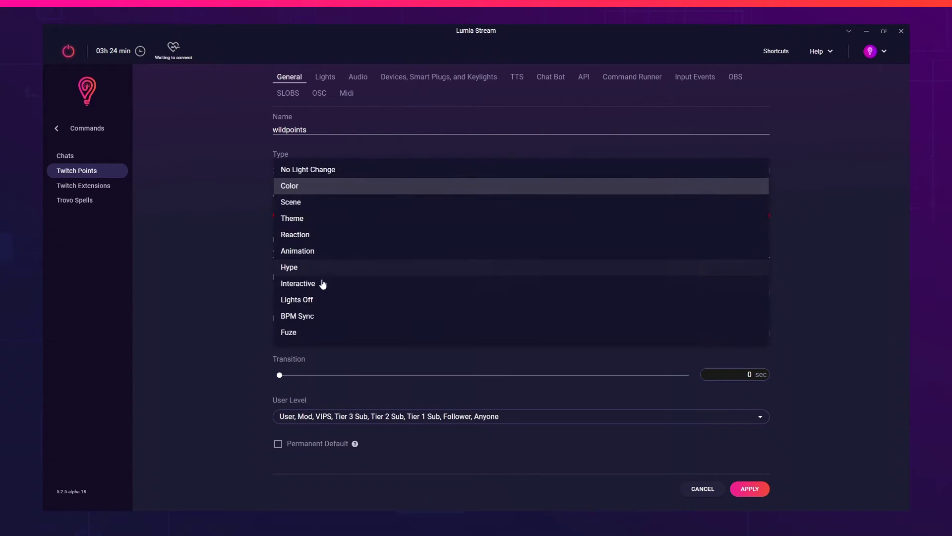
{"action": "left_click", "coordinate": [313, 279]}
{"action": "left_click", "coordinate": [297, 218]}
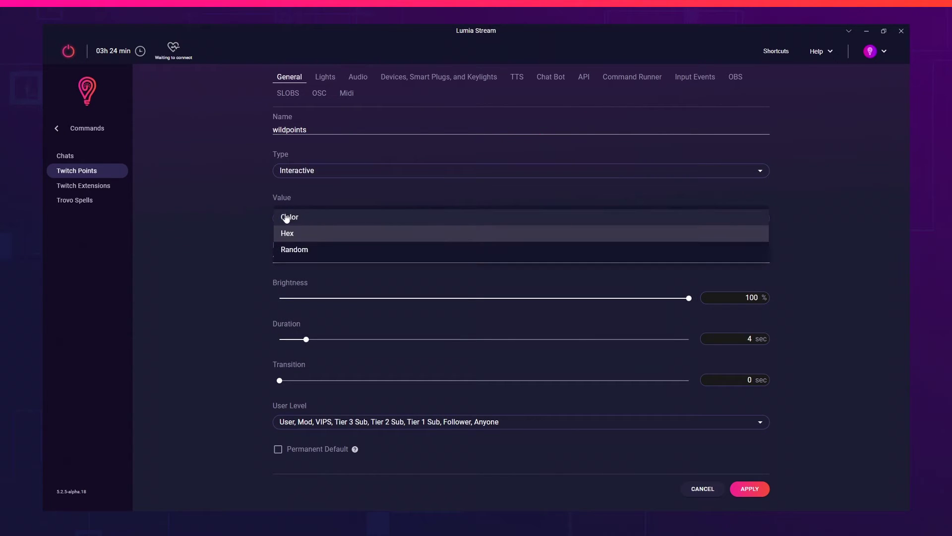
{"action": "left_click", "coordinate": [291, 215]}
{"action": "left_click", "coordinate": [739, 343]}
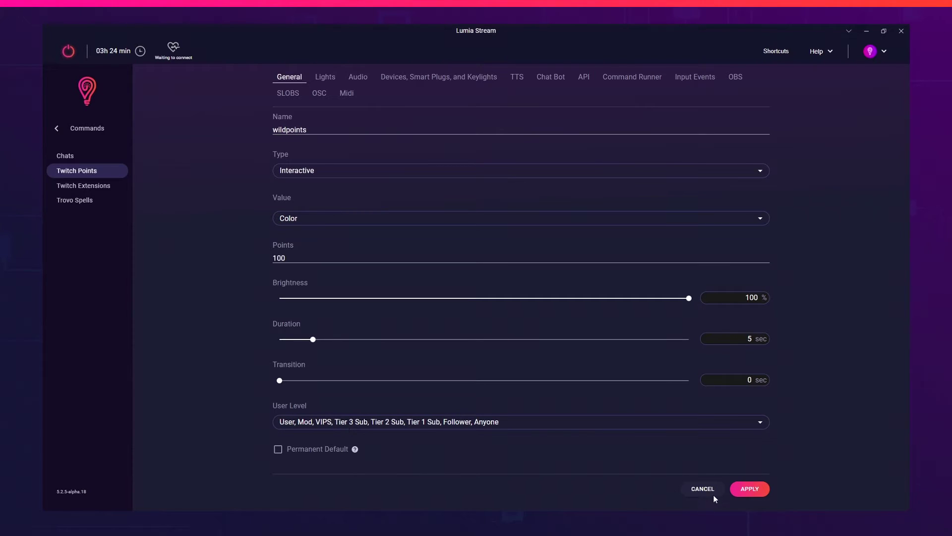
{"action": "key", "text": "Return"}
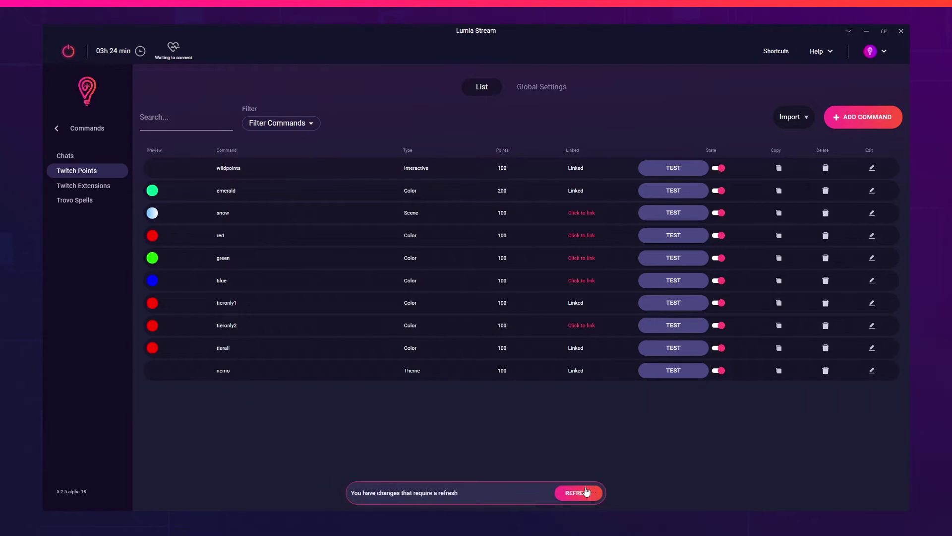
{"action": "left_click", "coordinate": [585, 494]}
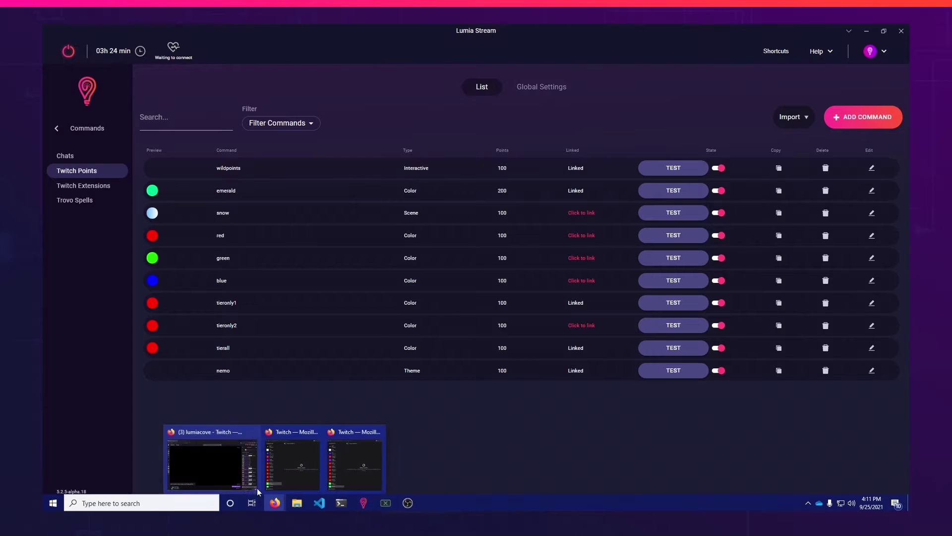
- Redeem the wildpoints reward on Twitch with the colour aqua
{"action": "left_click", "coordinate": [329, 463]}
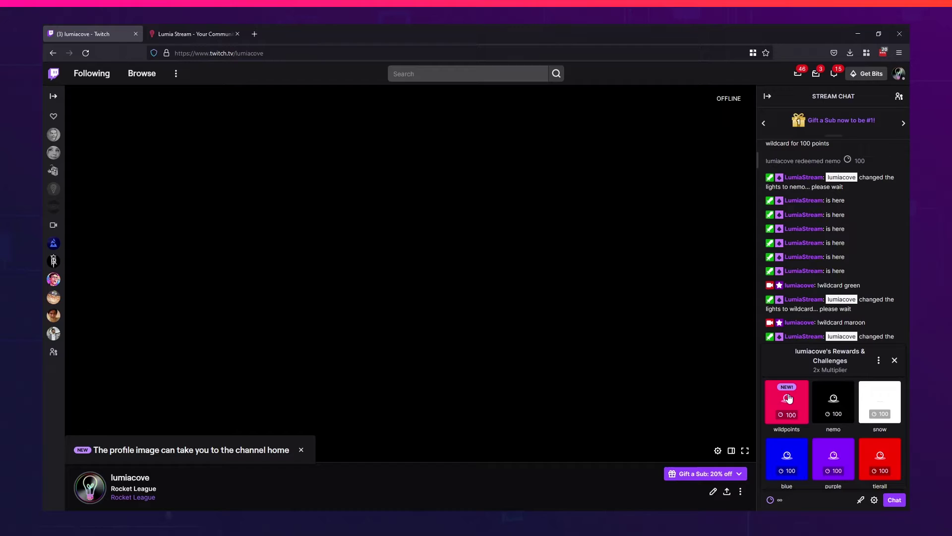
{"action": "left_click", "coordinate": [788, 399]}
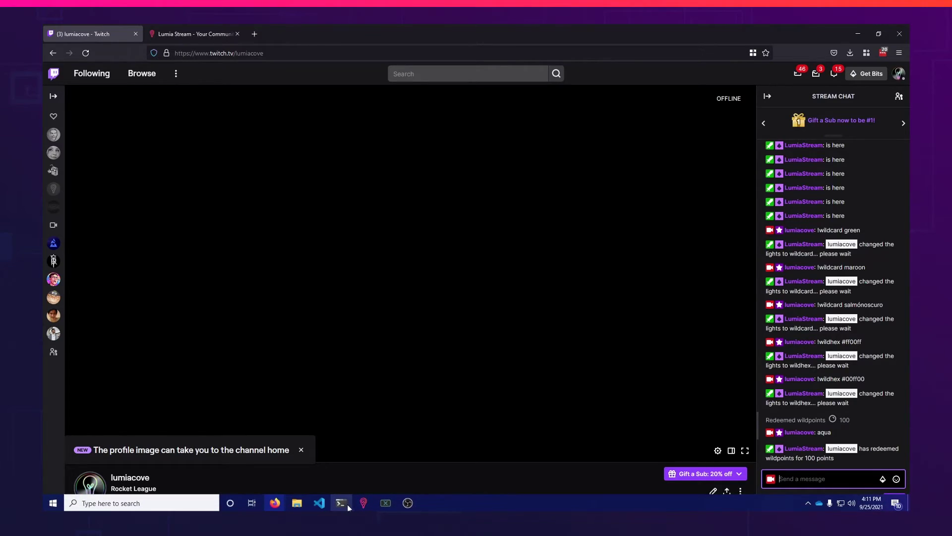
- Import the Wildhex chat command into Twitch Points, then refresh
{"action": "left_click", "coordinate": [364, 504]}
{"action": "left_click", "coordinate": [793, 117]}
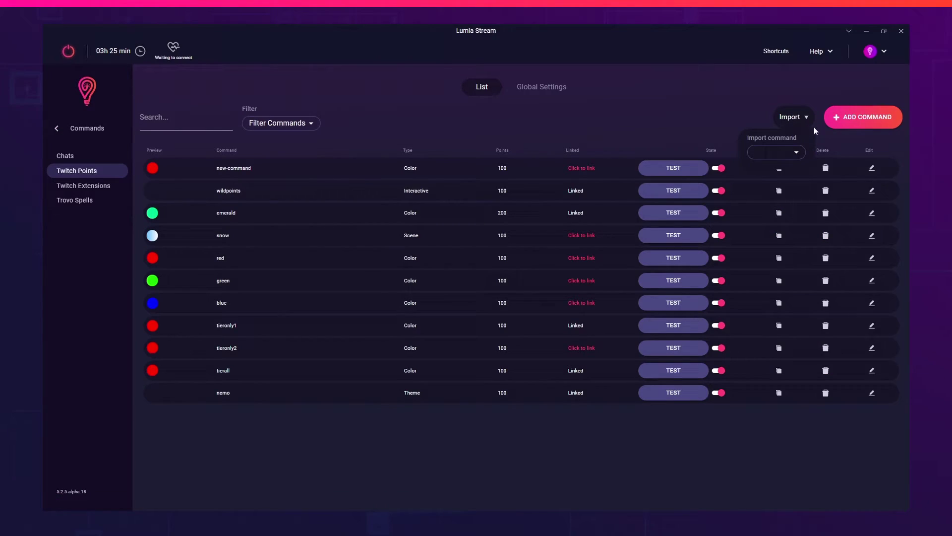
{"action": "left_click", "coordinate": [774, 155]}
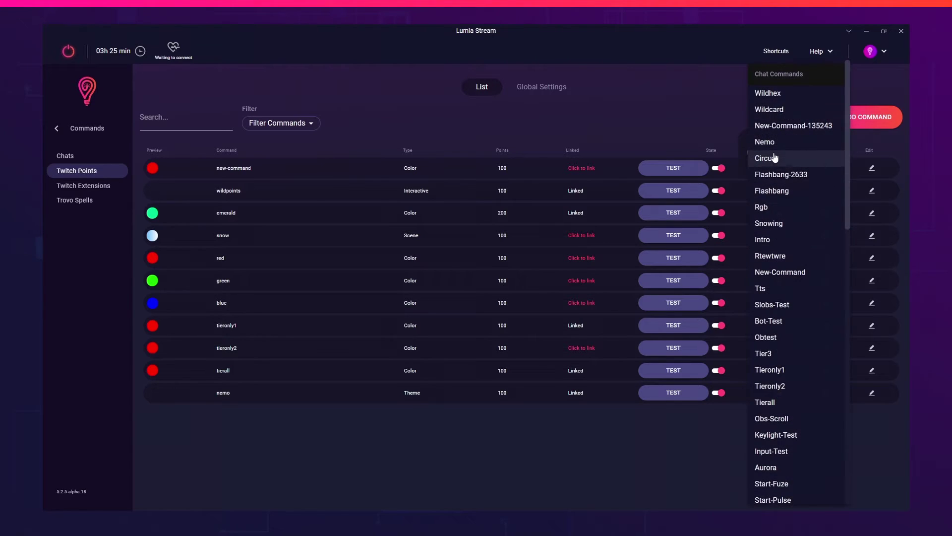
{"action": "left_click", "coordinate": [778, 98]}
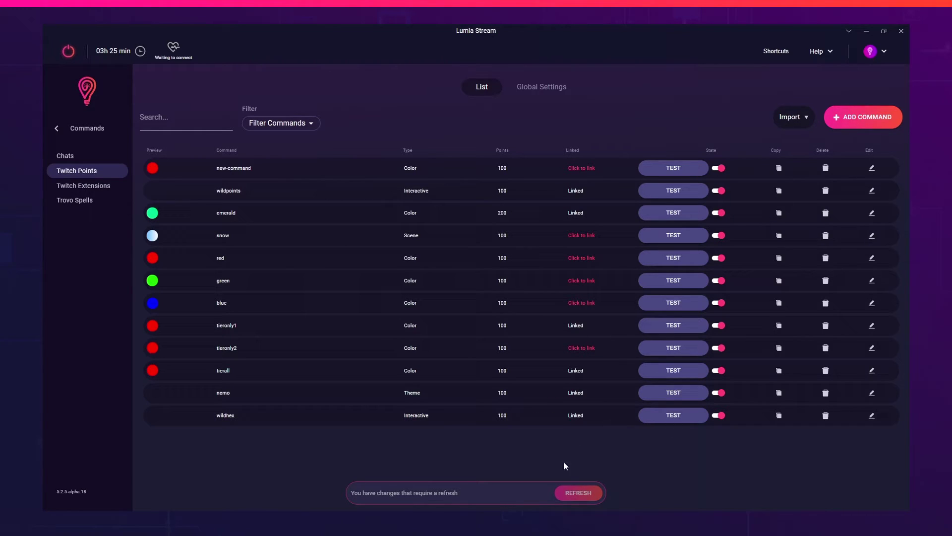
{"action": "left_click", "coordinate": [578, 493]}
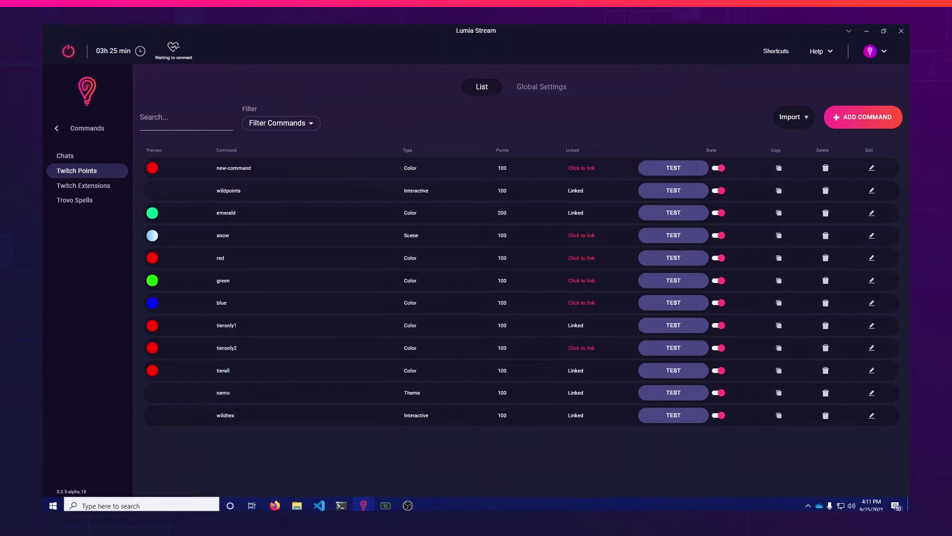
- On the Twitch channel page, begin redeeming the wildhex channel points reward
{"action": "left_click", "coordinate": [275, 503]}
{"action": "left_click", "coordinate": [216, 454]}
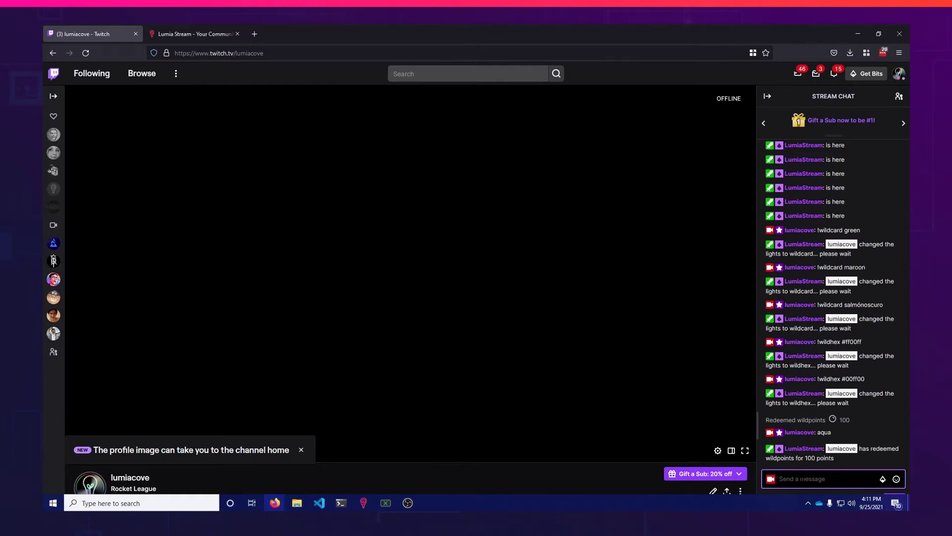
{"action": "left_click", "coordinate": [774, 498]}
{"action": "left_click", "coordinate": [790, 398]}
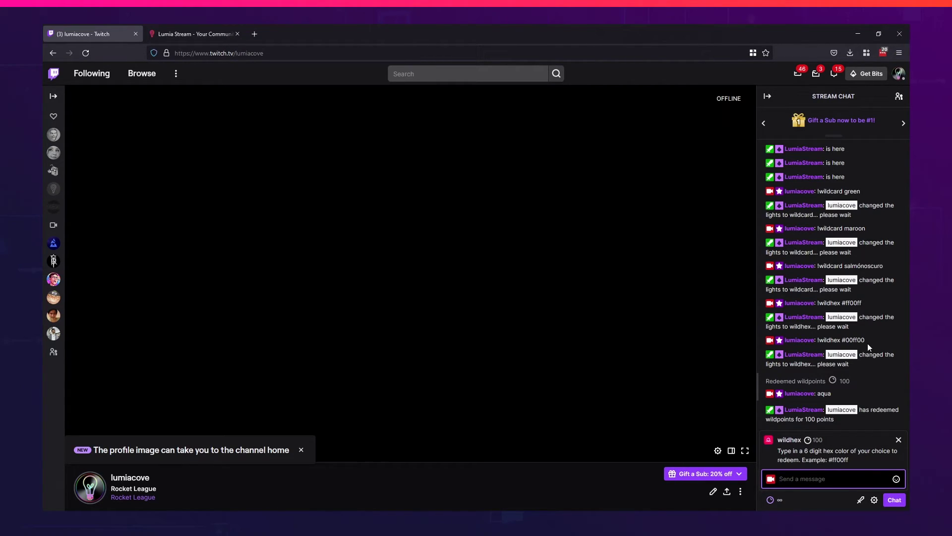
{"action": "type", "text": "#"}
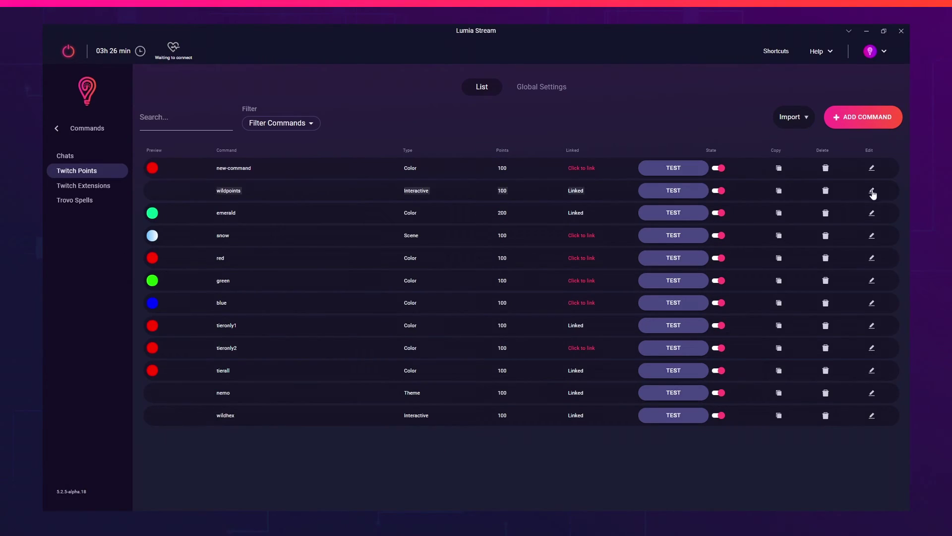
- Remove VIPS, Tier 2 Sub, Tier 1 Sub, Follower, Anyone and Mod from wildpoints' user levels
{"action": "left_click", "coordinate": [872, 191]}
{"action": "left_click", "coordinate": [577, 425]}
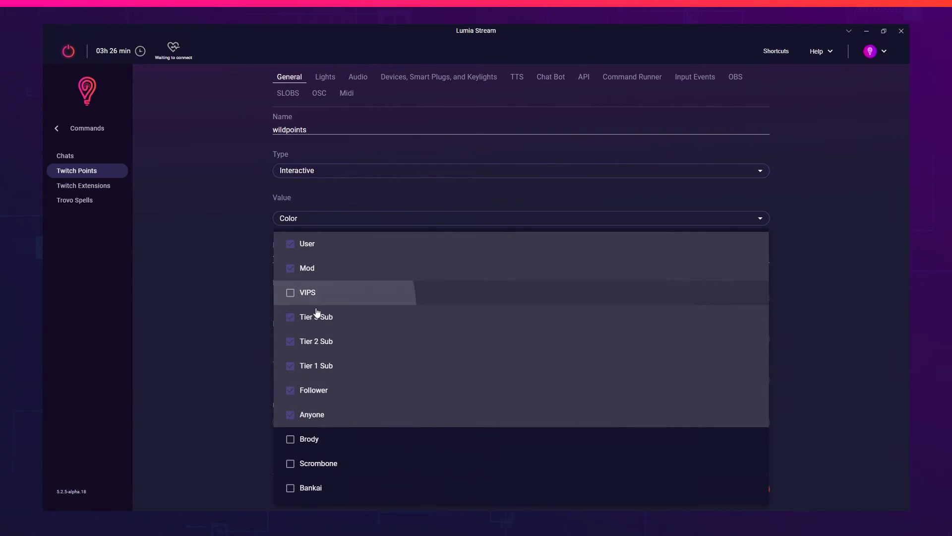
{"action": "left_click", "coordinate": [307, 292]}
{"action": "left_click", "coordinate": [307, 341]}
{"action": "left_click", "coordinate": [320, 366]}
{"action": "left_click", "coordinate": [313, 390]}
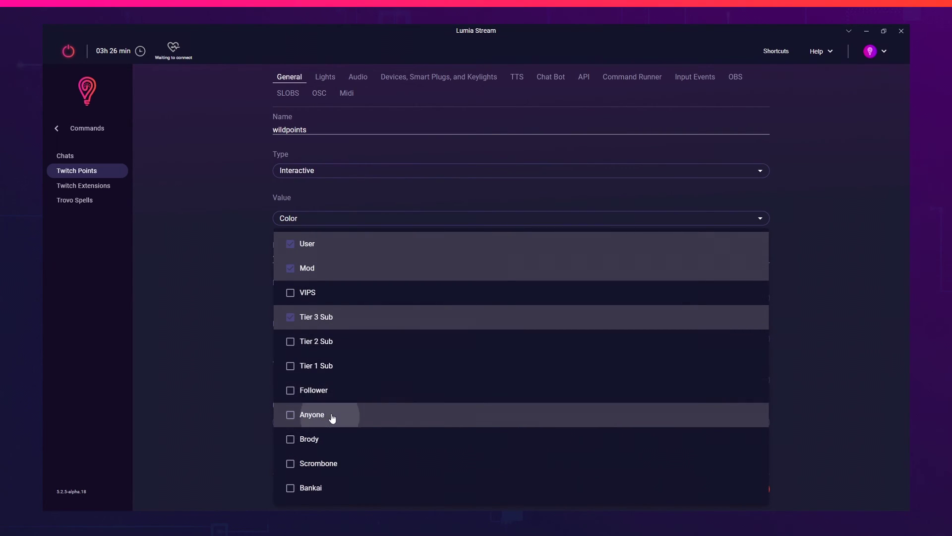
{"action": "left_click", "coordinate": [328, 415]}
{"action": "left_click", "coordinate": [298, 268]}
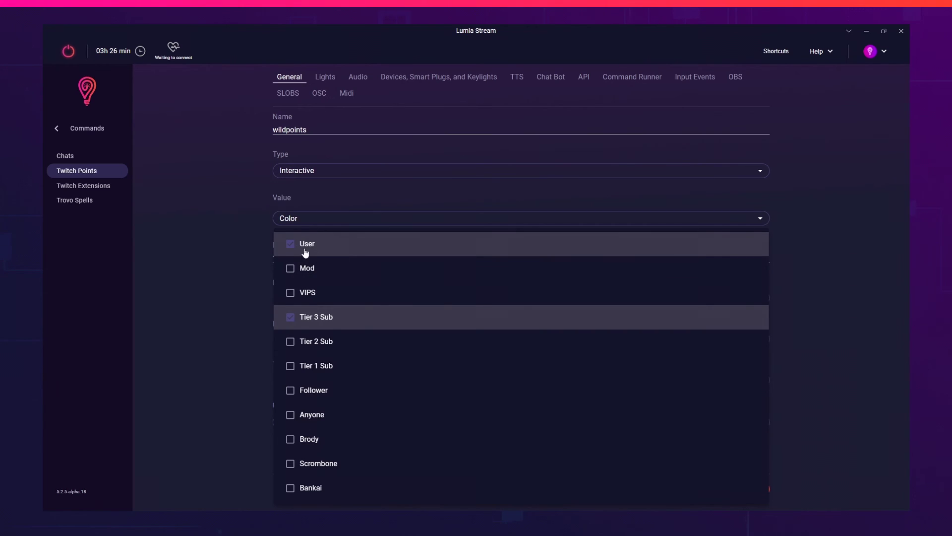